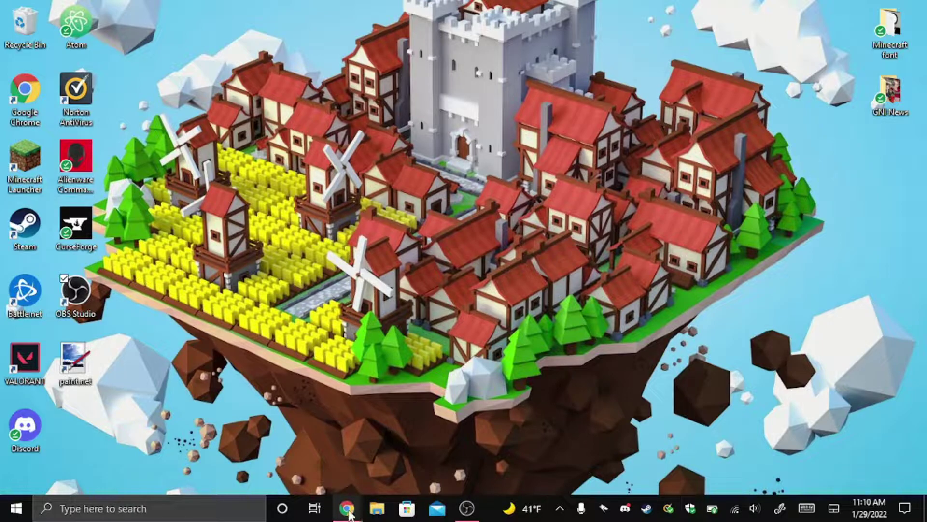
- Bring up the Paint.NET download page and scroll through its Windows requirements
mouse_move(349, 512)
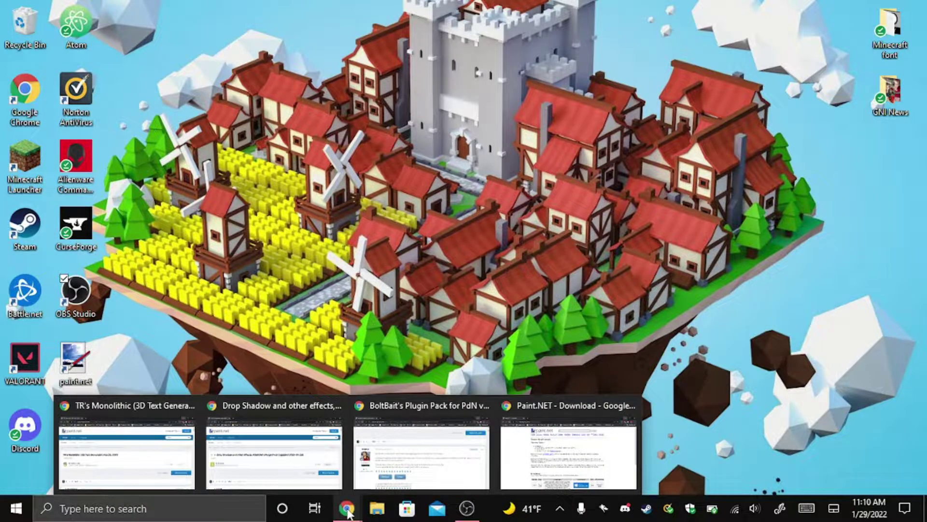
click(517, 451)
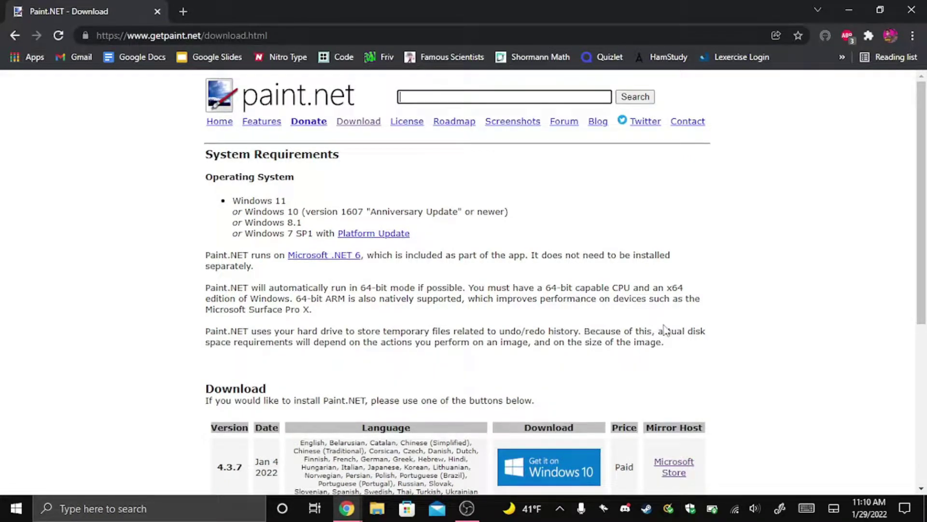
click(366, 127)
scroll(269, 104, down, 1)
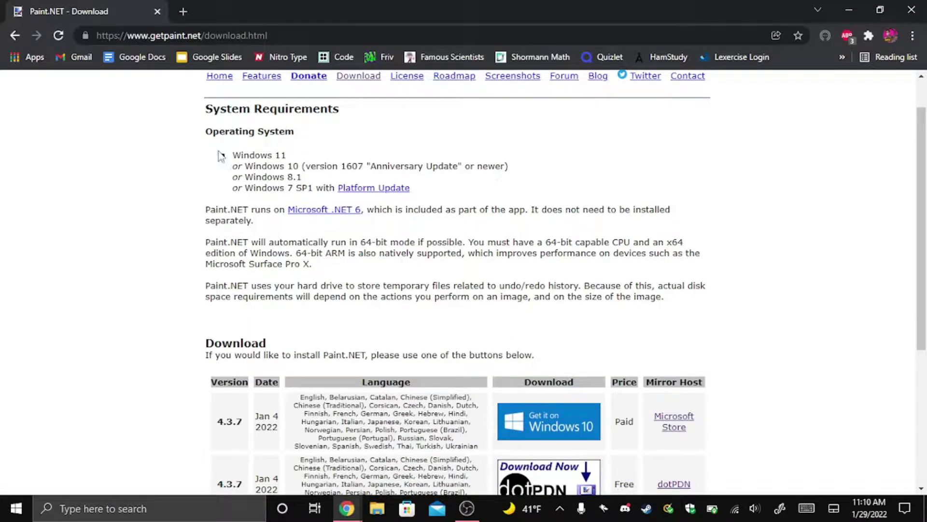
triple_click(278, 154)
click(562, 189)
scroll(586, 208, down, 5)
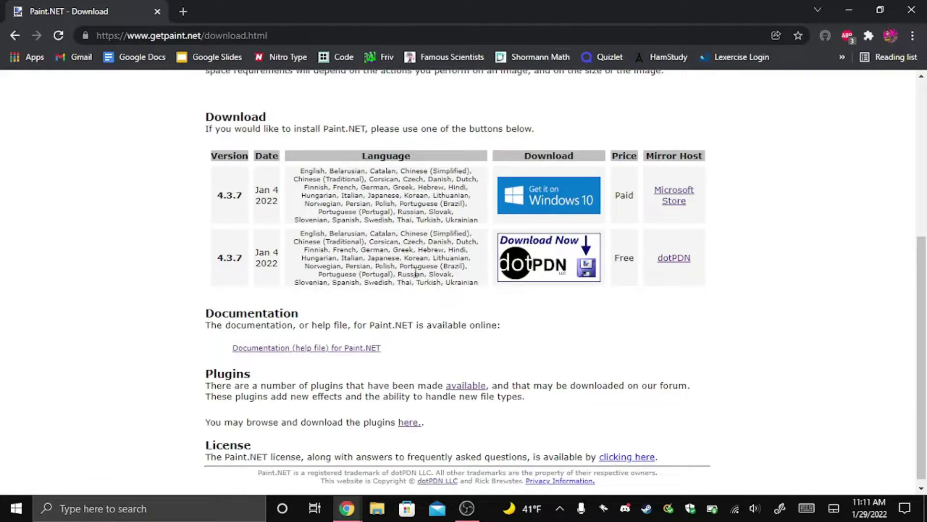
scroll(758, 309, down, 1)
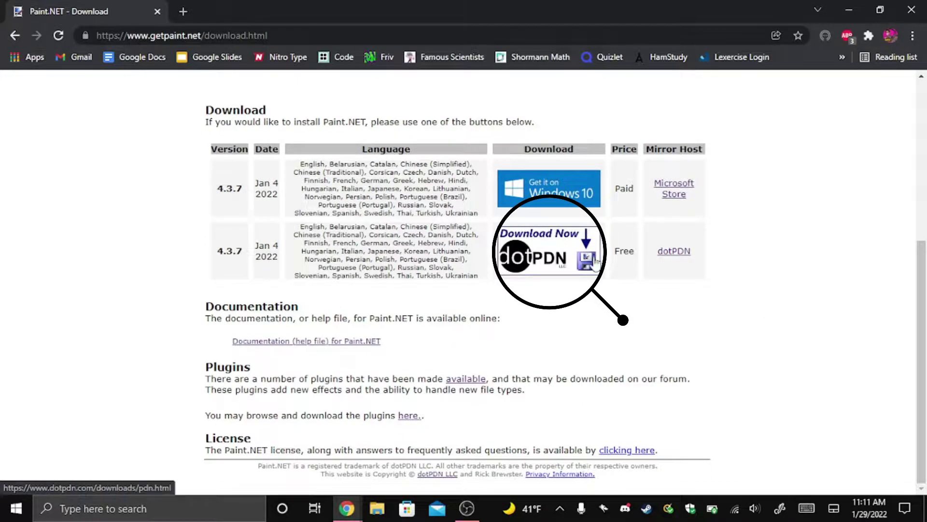
- Download the free paint.net 4.3.7 zip from dotPDN and open it
click(563, 264)
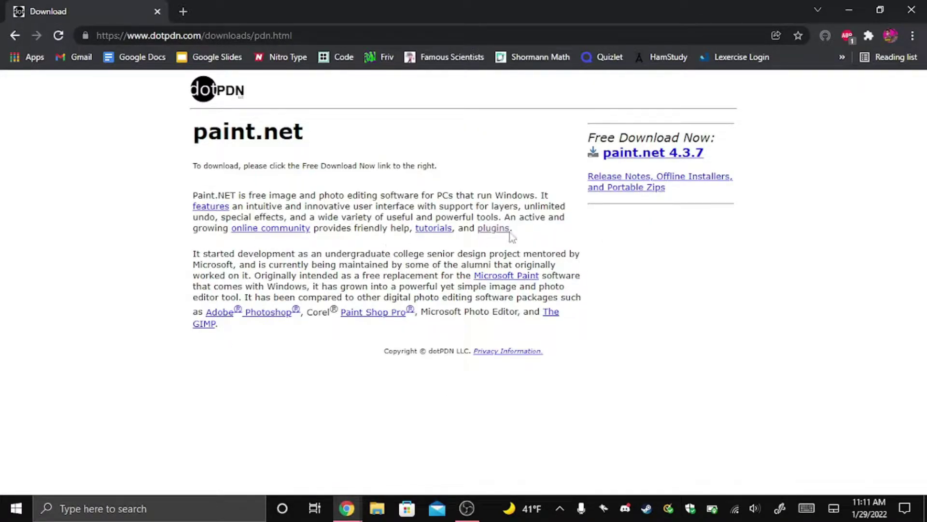
click(661, 153)
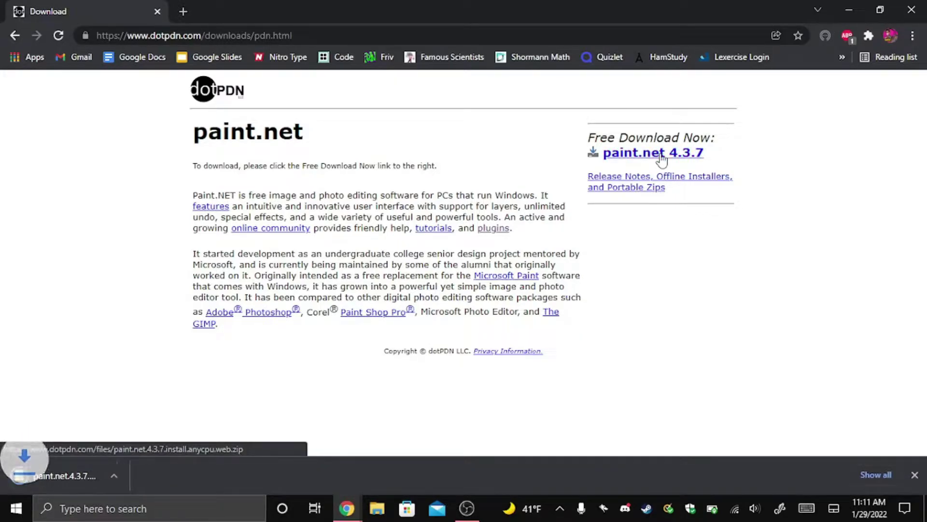
click(80, 475)
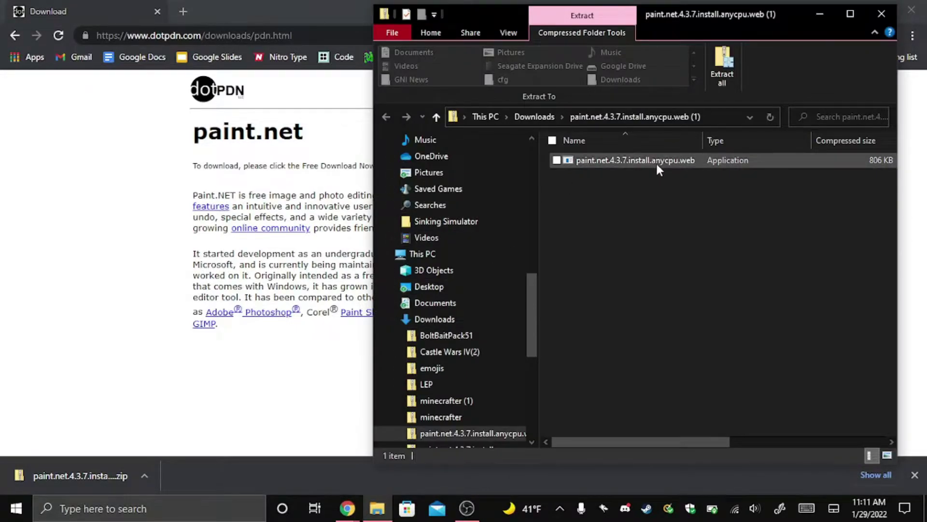
- Run the paint.net 4.3.7 installer, accept the license, and finish with Start paint.net checked
double_click(650, 159)
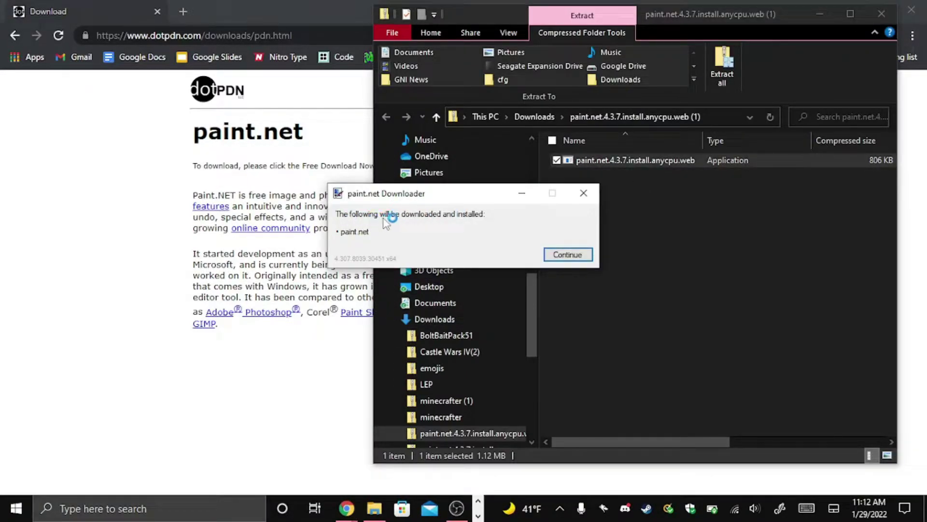
click(568, 255)
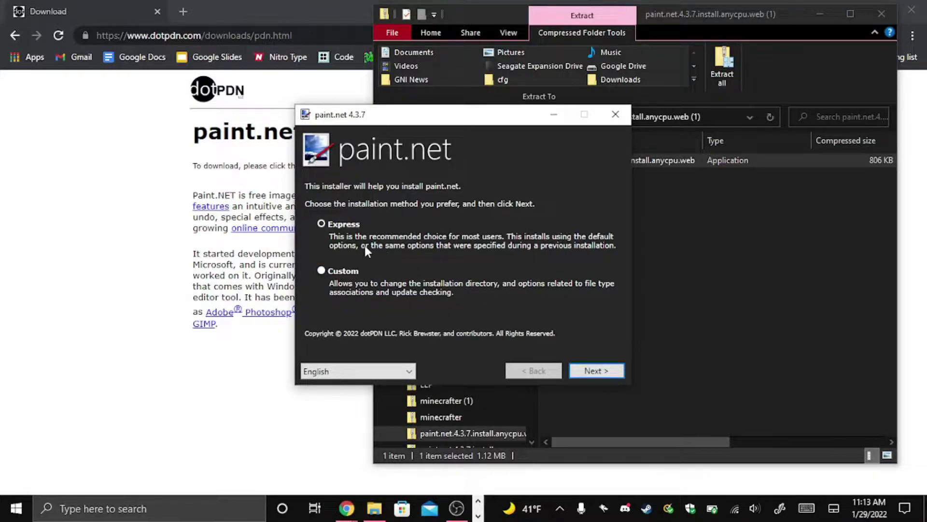
click(605, 366)
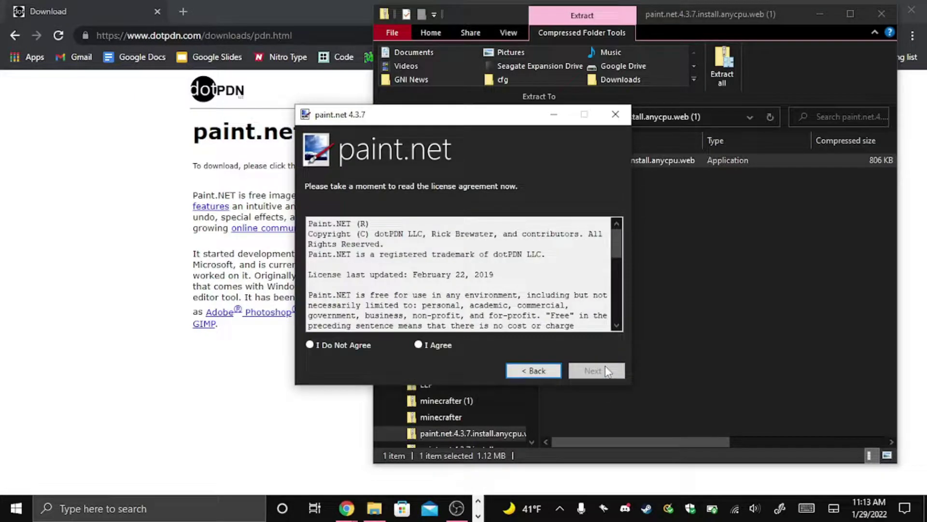
click(419, 344)
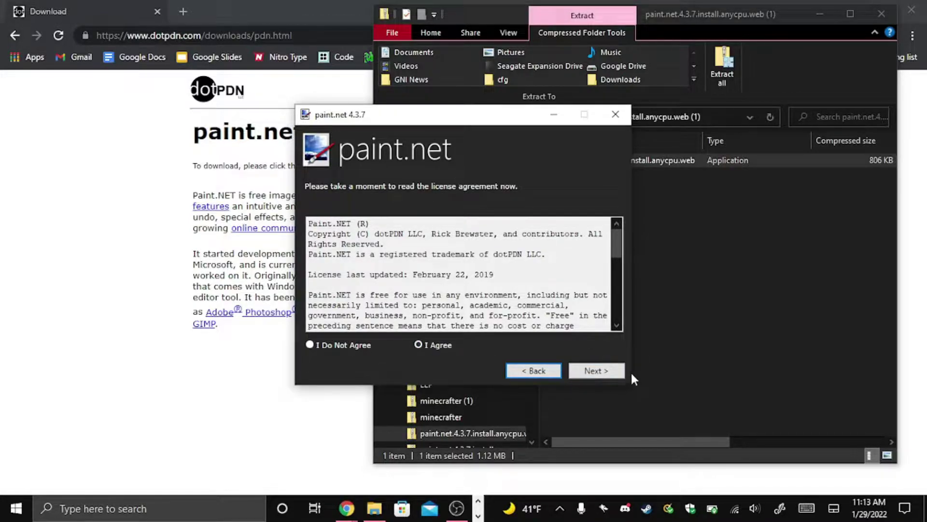
click(596, 371)
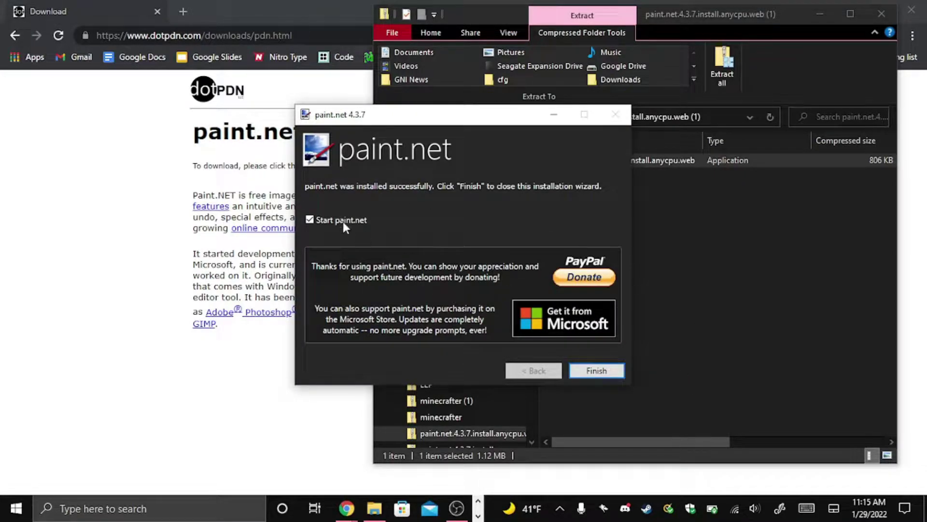
click(597, 370)
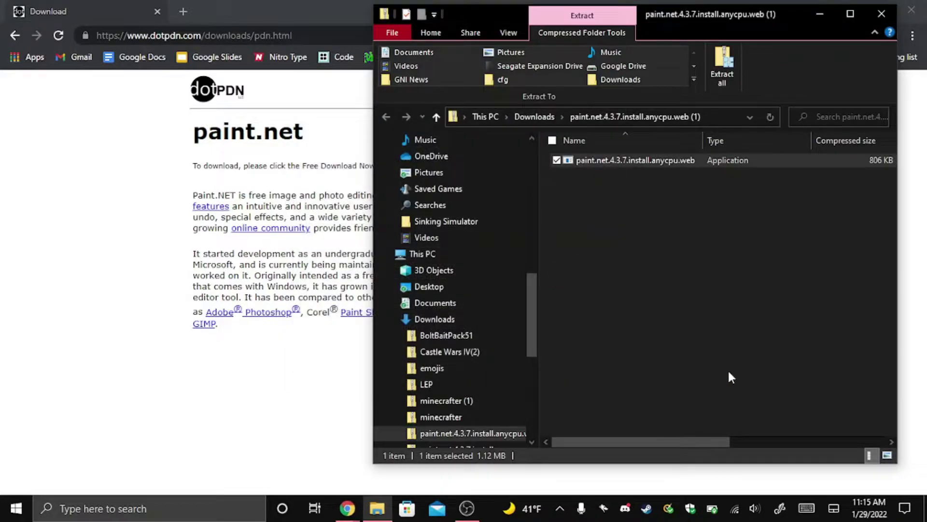
- Close the zip folder, browse the Distort, Blurs and Photo effect submenus, then exit Paint.NET
click(881, 14)
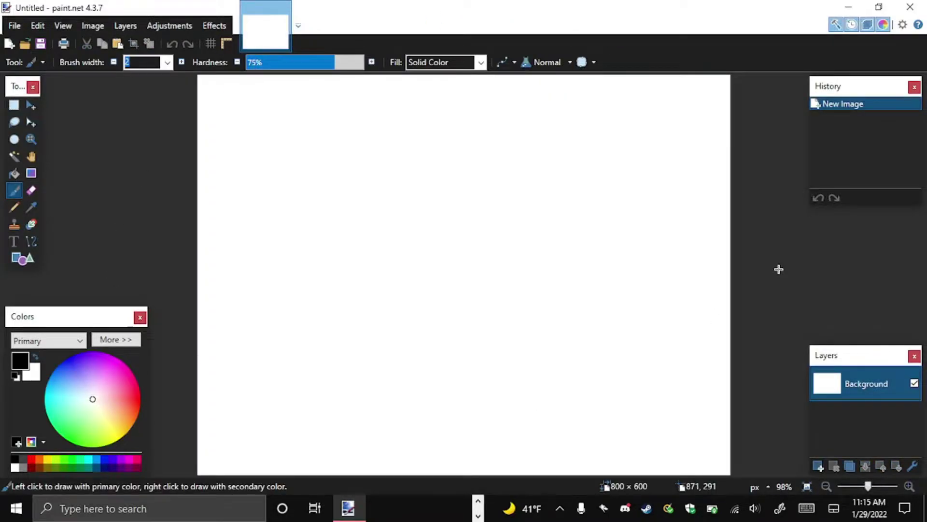
click(238, 83)
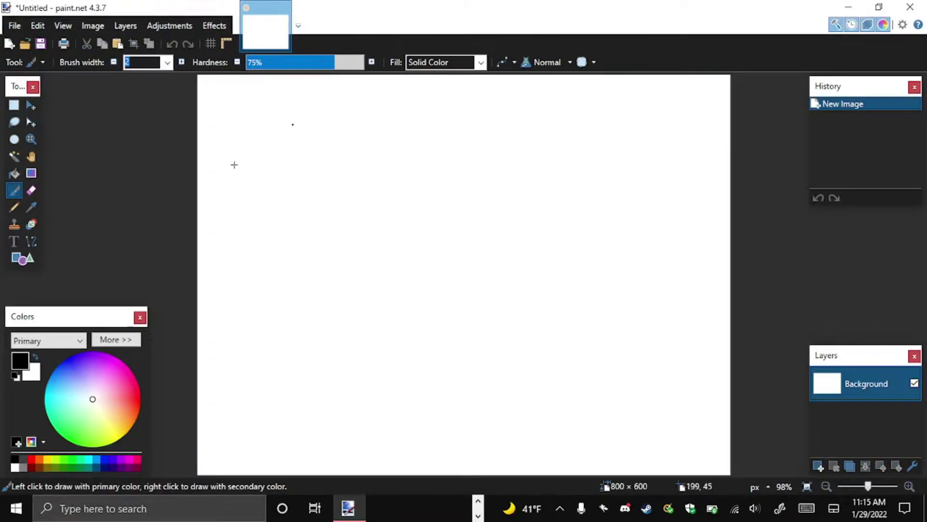
click(224, 25)
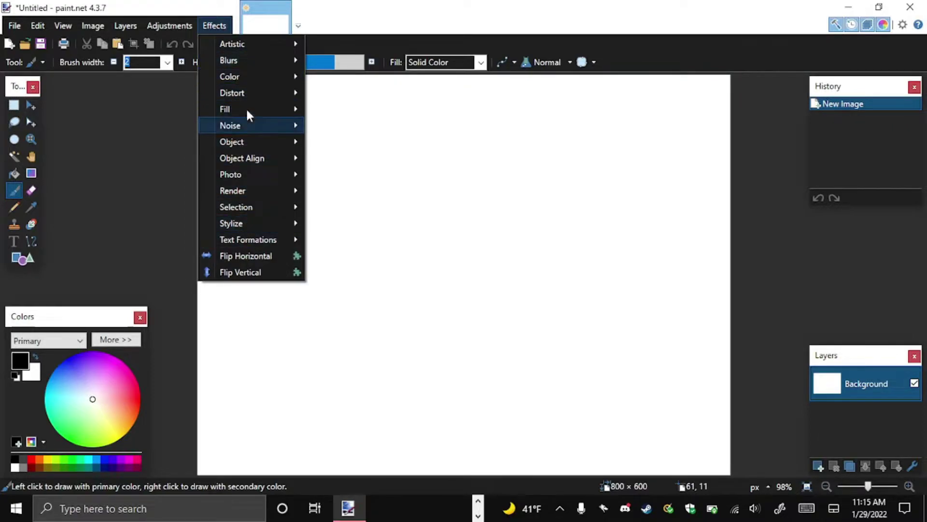
mouse_move(248, 87)
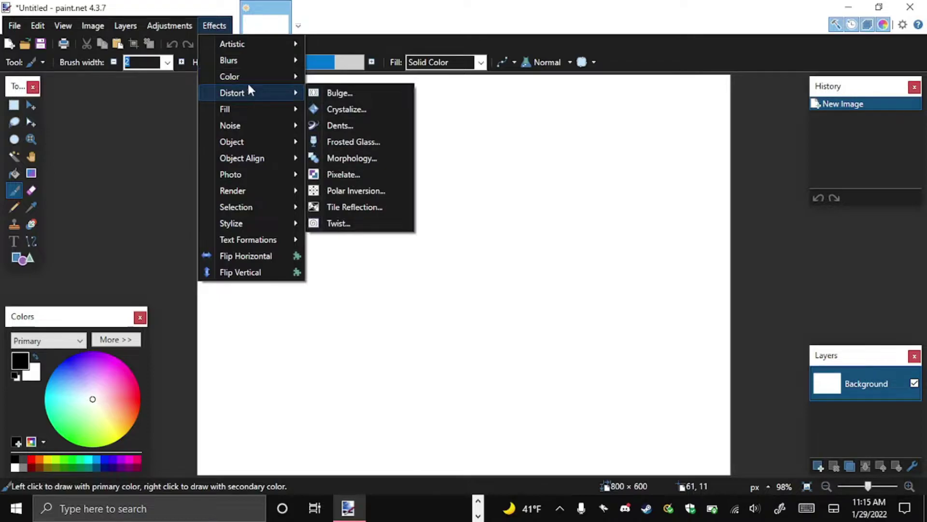
mouse_move(232, 60)
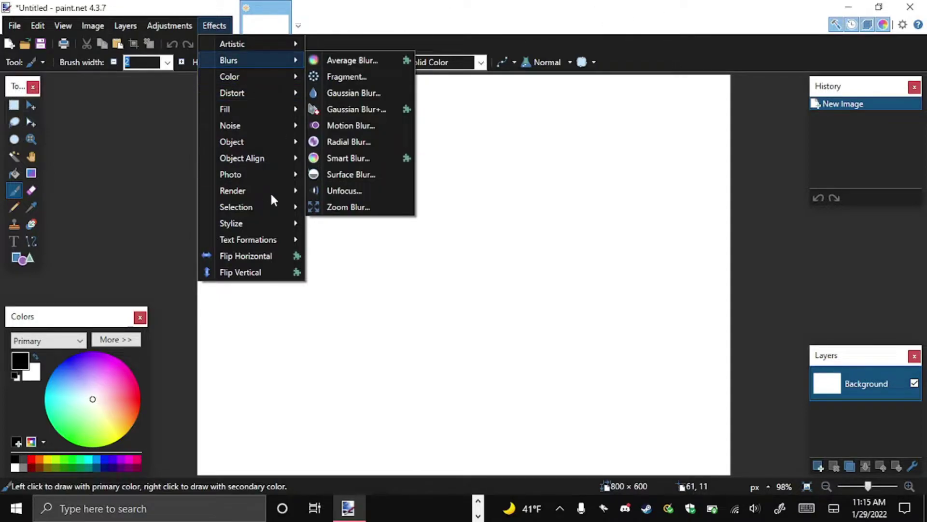
mouse_move(236, 173)
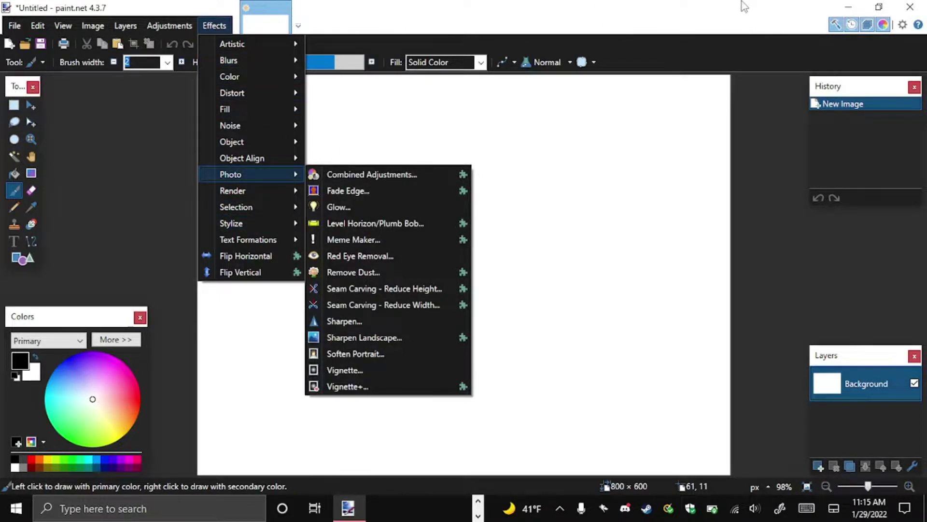
click(909, 7)
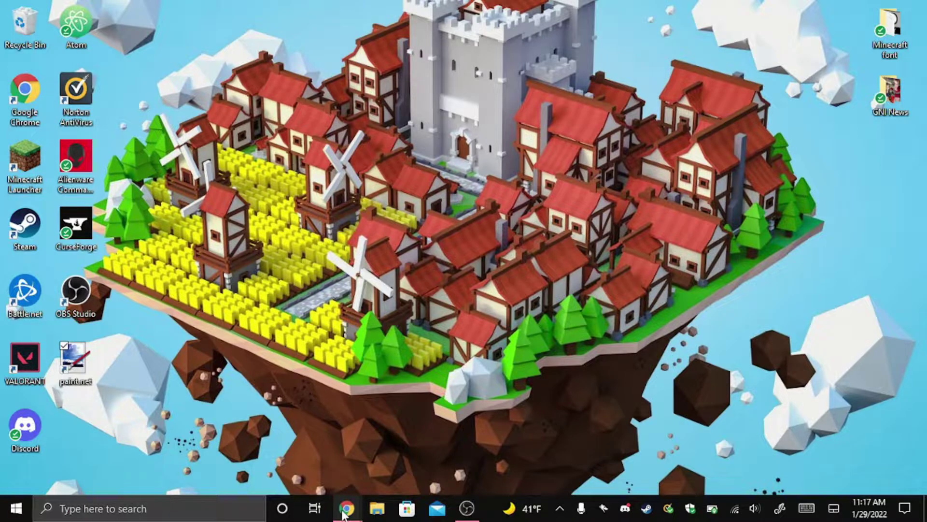
- Download the BoltBaitPack51 zip from BoltBait's forum post and open it in File Explorer
mouse_move(344, 512)
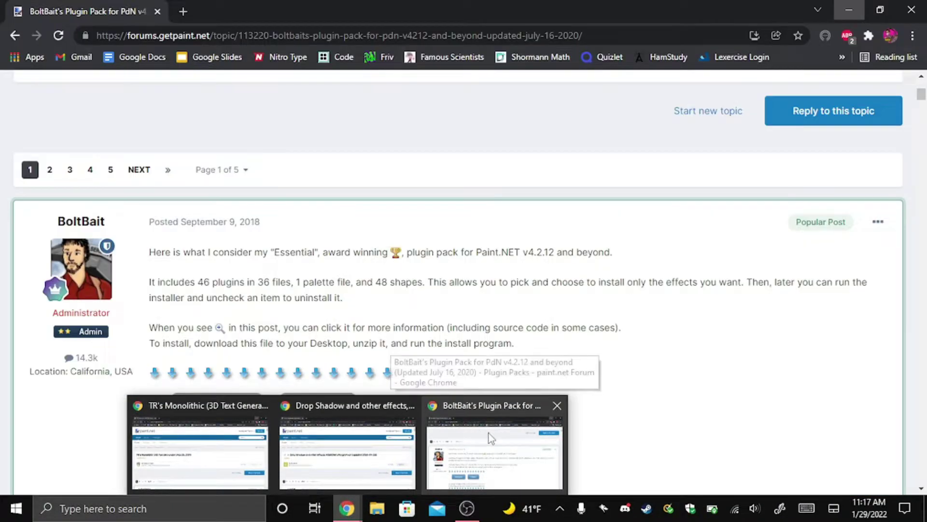
click(495, 442)
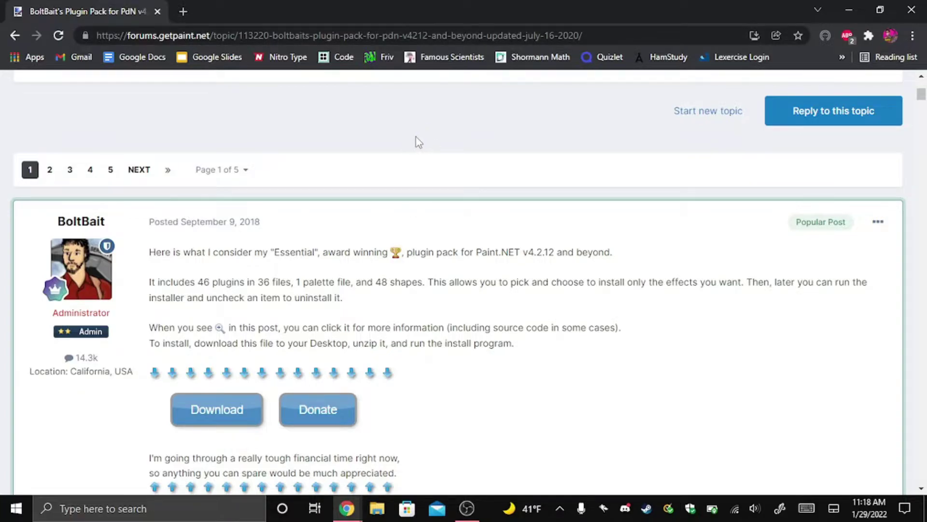
scroll(315, 161, down, 2)
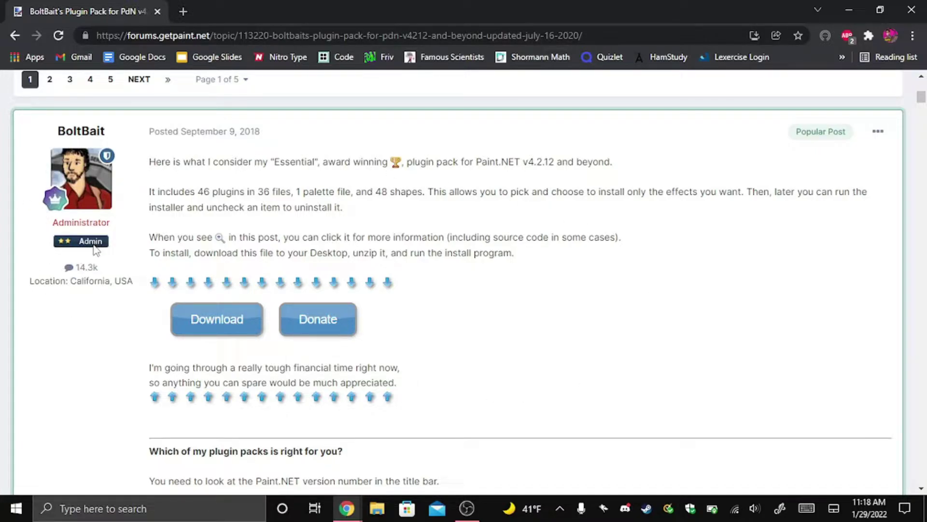
click(218, 323)
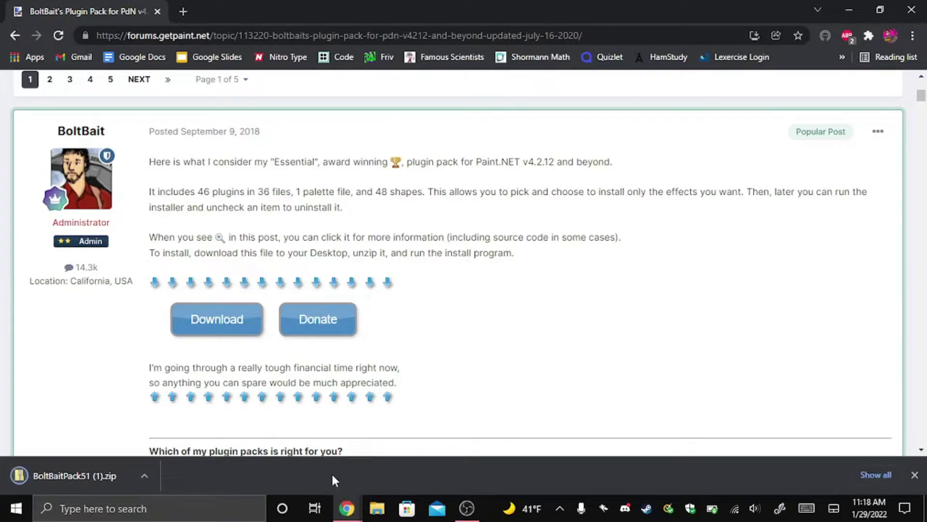
click(89, 473)
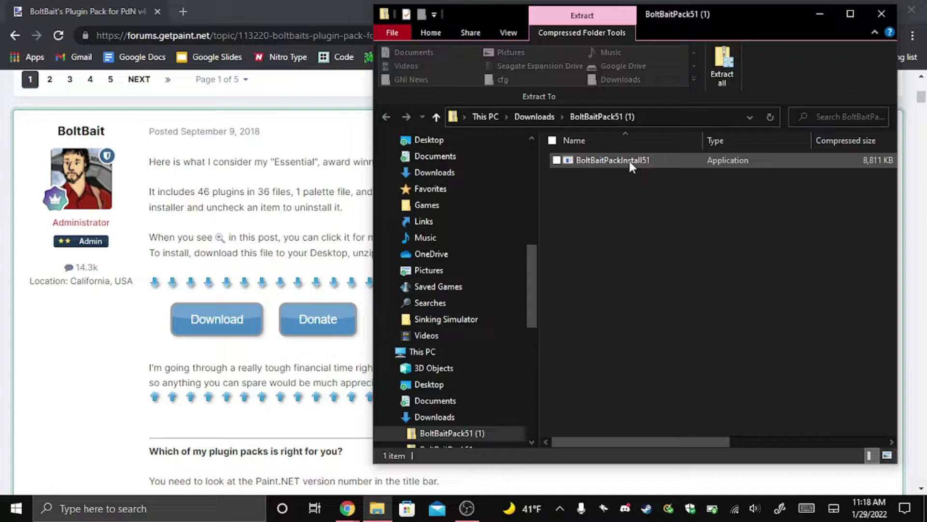
- Run BoltBaitPackInstall51, choosing More info and Run anyway on the SmartScreen warning
double_click(630, 160)
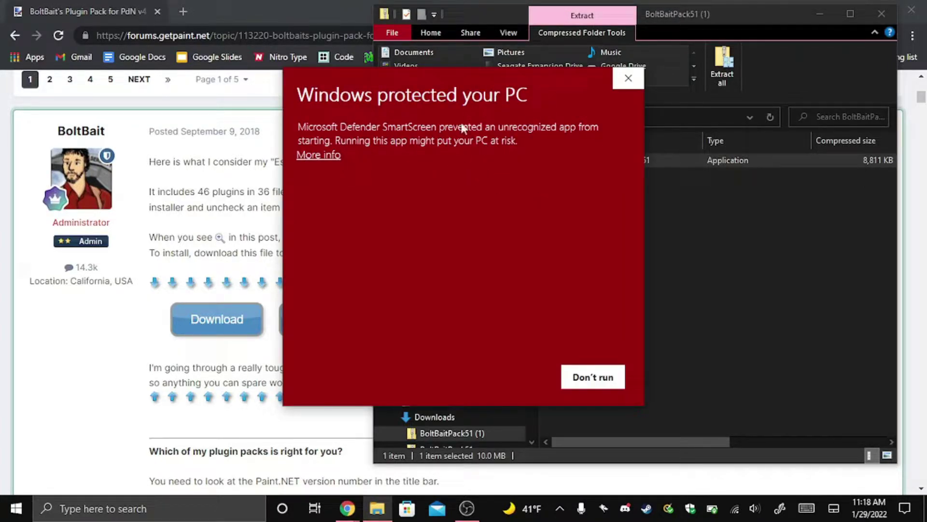
click(324, 157)
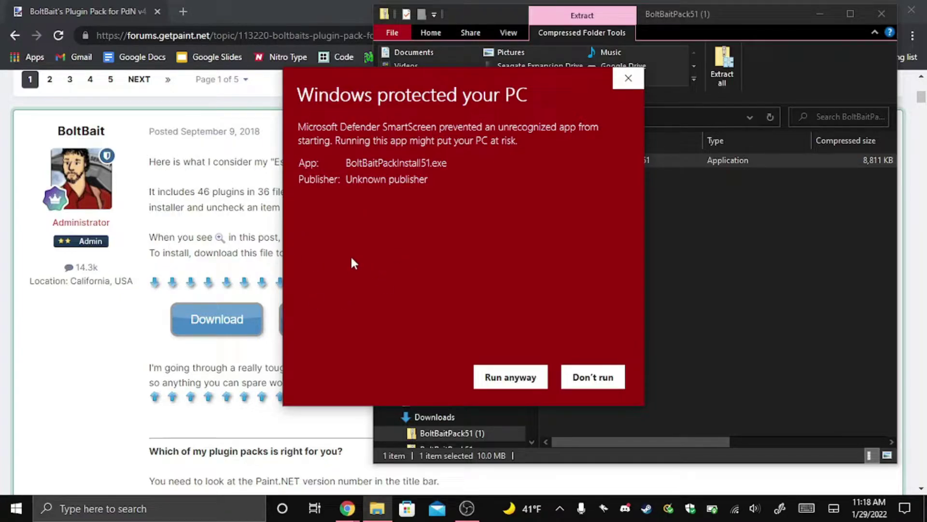
click(512, 379)
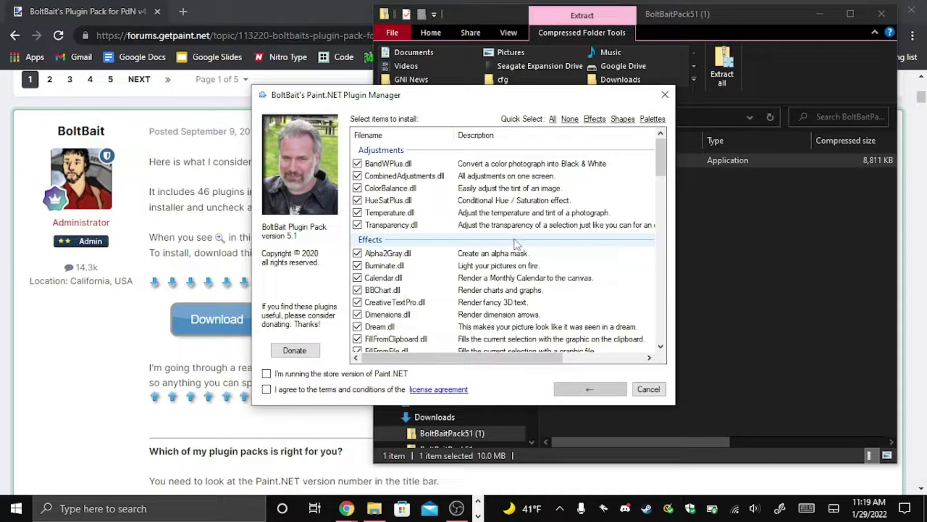
- Agree to the licence, choose Install everything!, confirm the File Exists prompt, and close the zip folder
scroll(519, 247, down, 1)
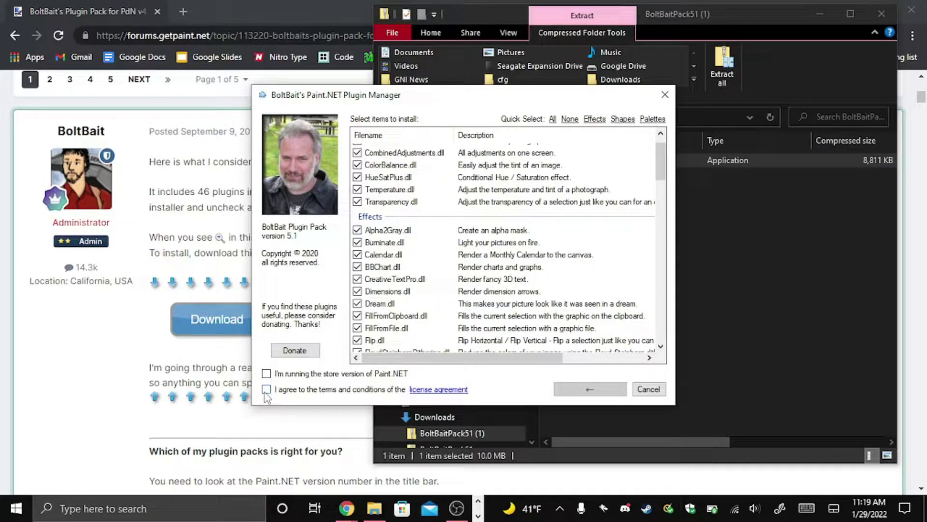
click(266, 390)
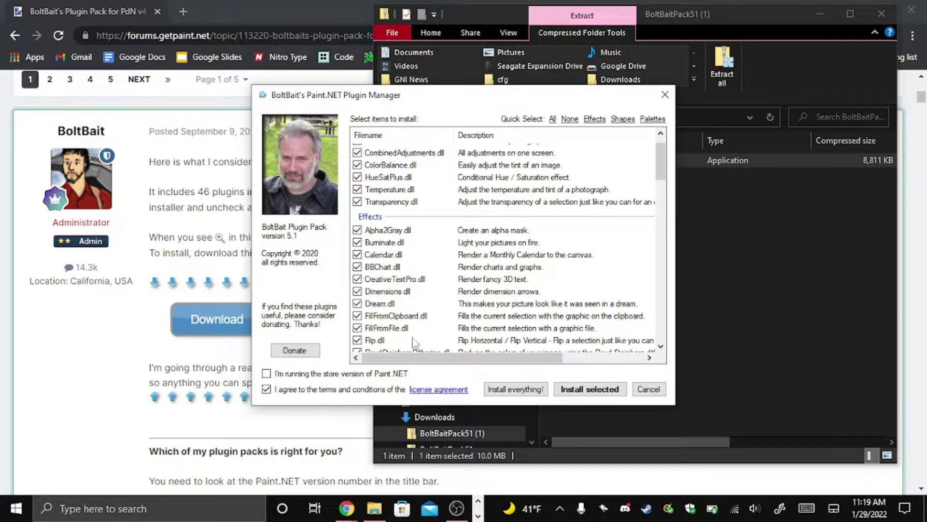
click(525, 392)
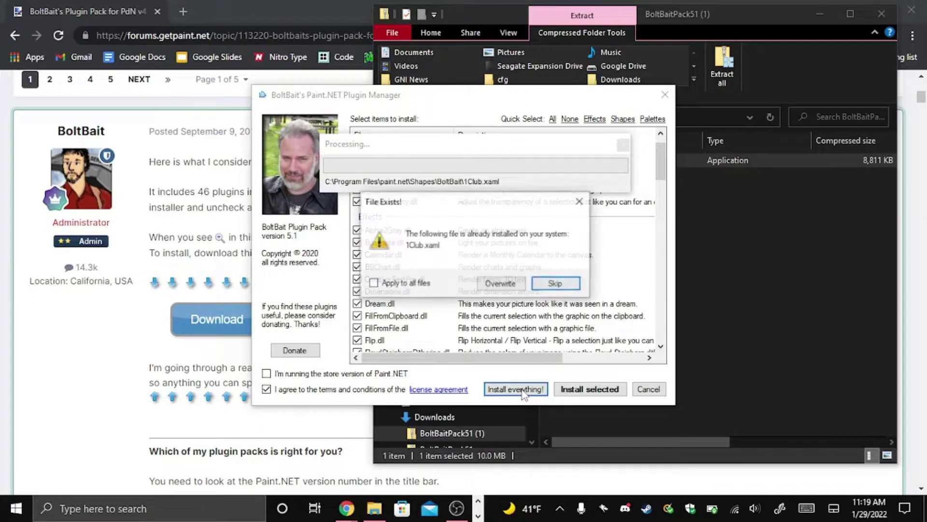
click(499, 285)
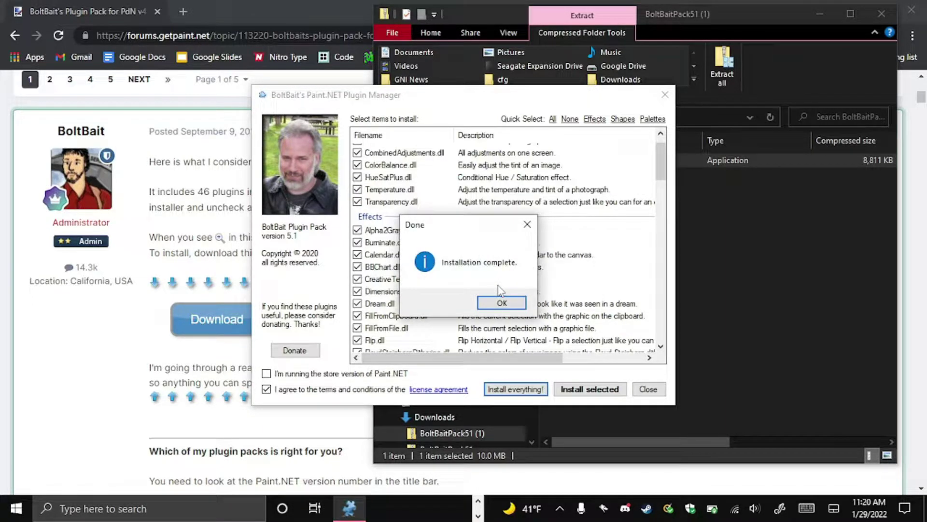
click(502, 302)
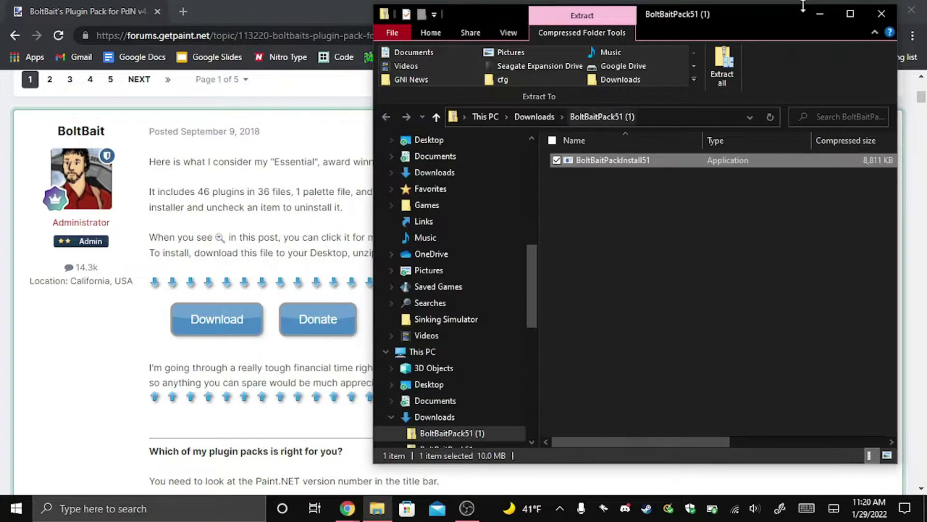
click(882, 13)
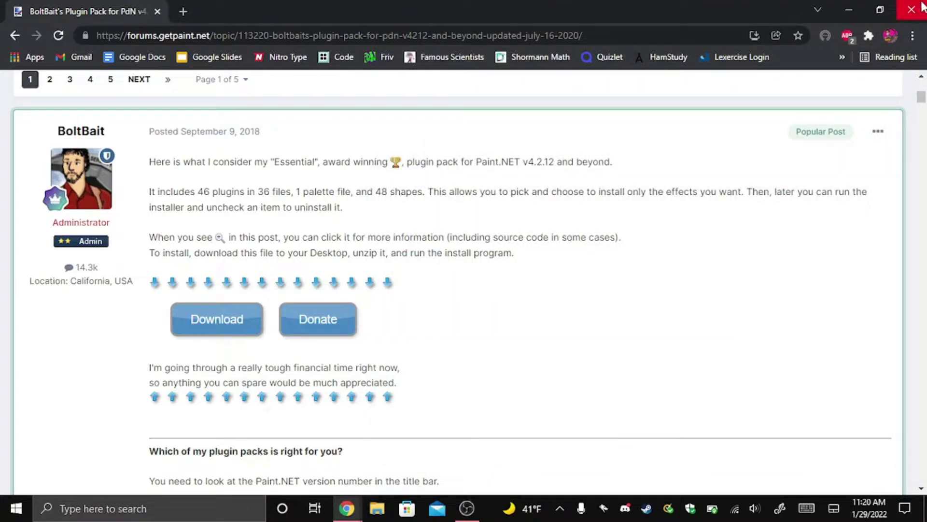